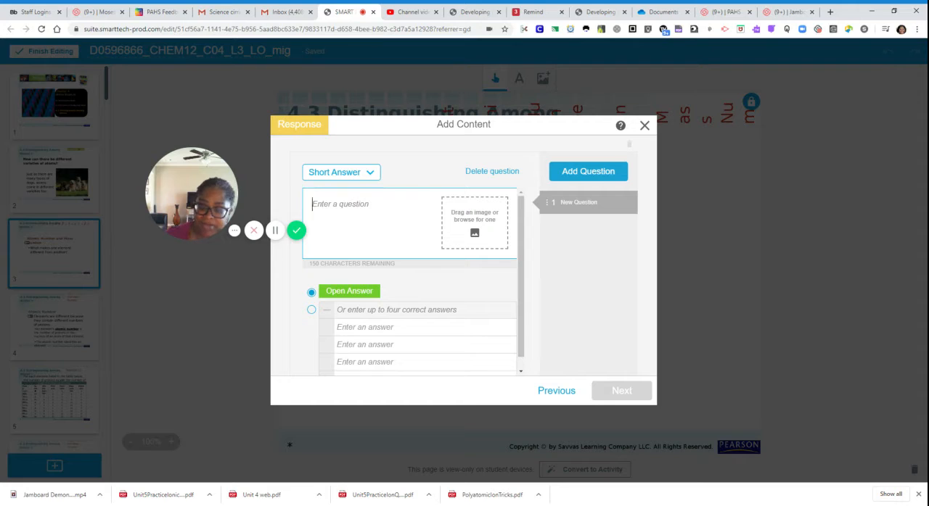
Enter "What makes one atom of an element different from another?" as the short-answer question
type("What ")
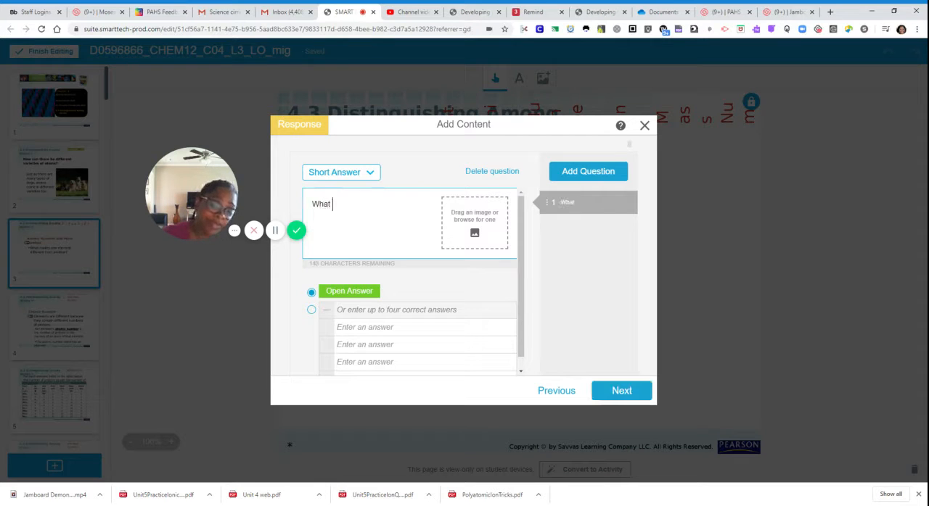
type("makes on")
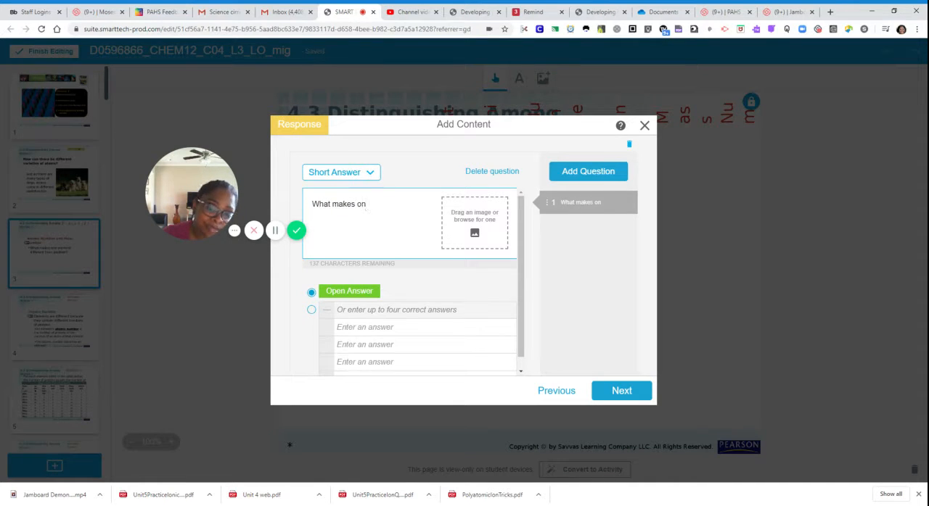
type("e atom ")
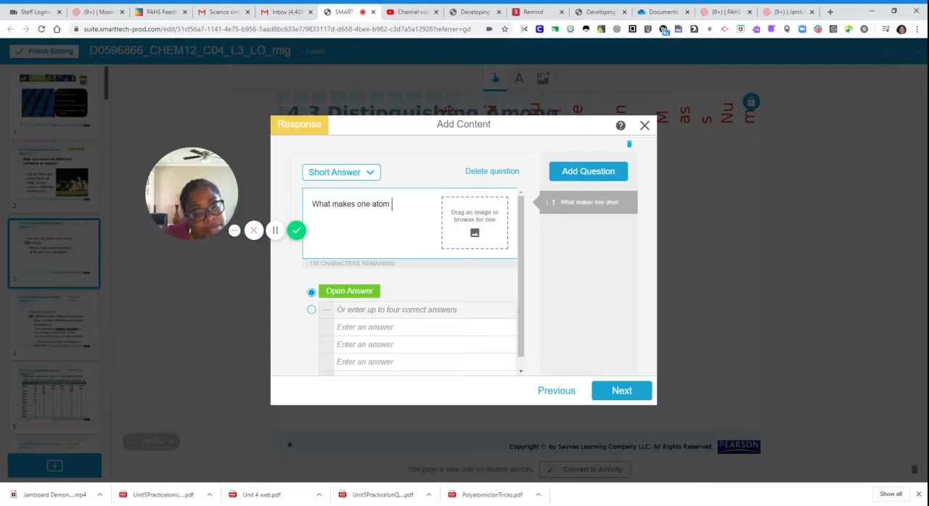
type("of an ele")
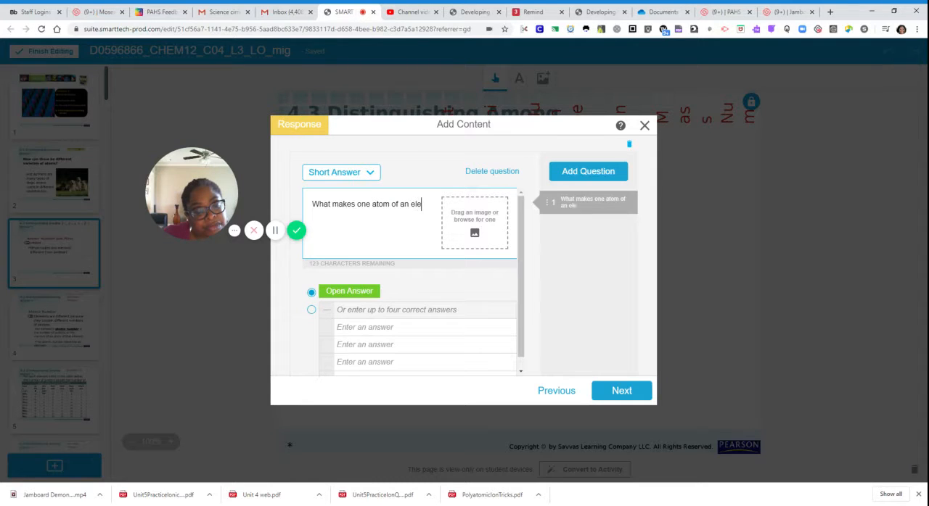
type("ment differe")
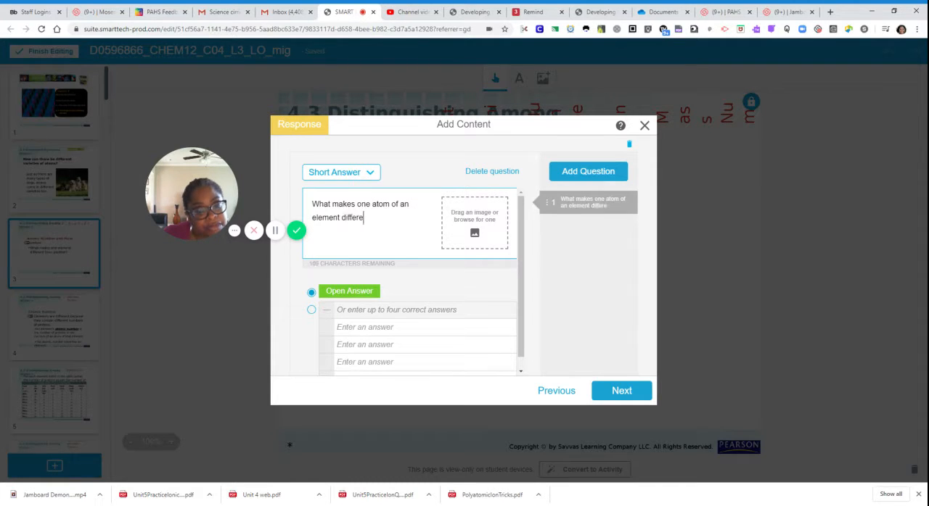
type("nt from a")
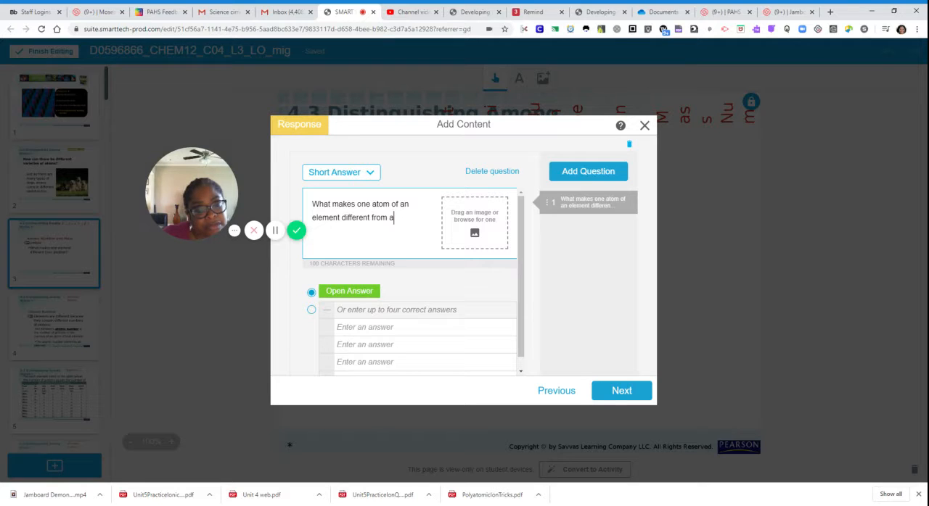
type("nother?")
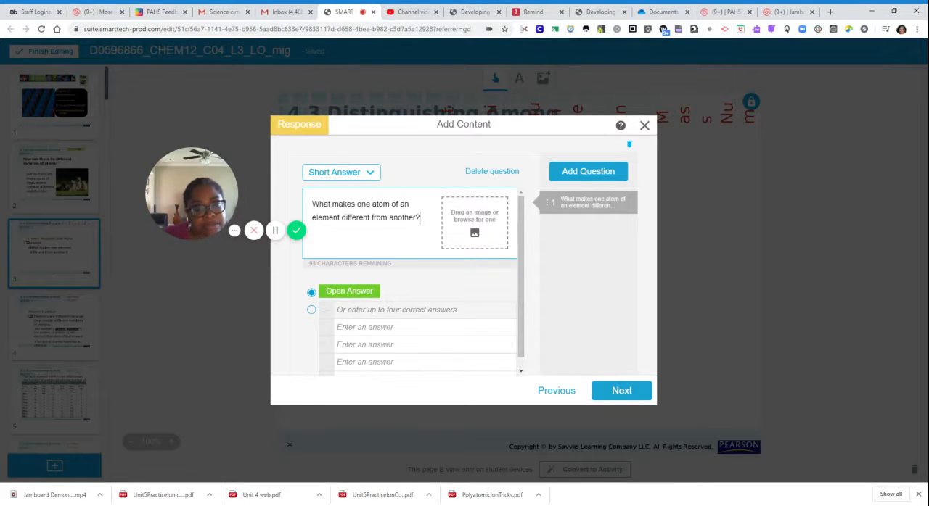
Enter "hhhhhh" as a correct answer to the short-answer question
left_click(379, 311)
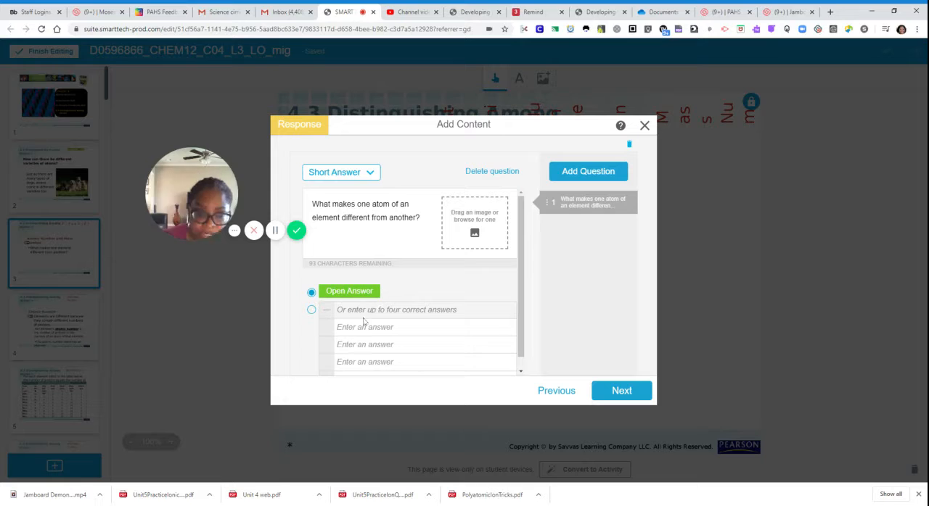
left_click(365, 345)
left_click(364, 360)
left_click(364, 327)
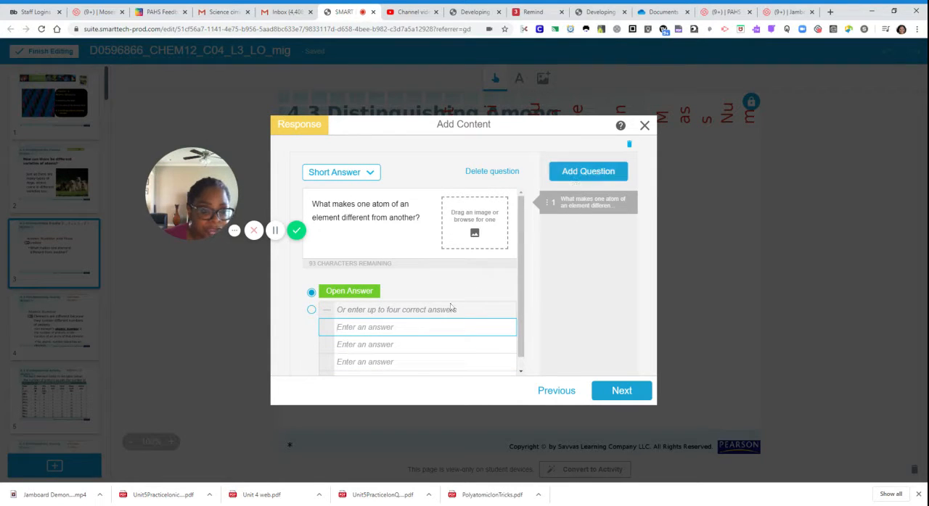
type("hhhhhh")
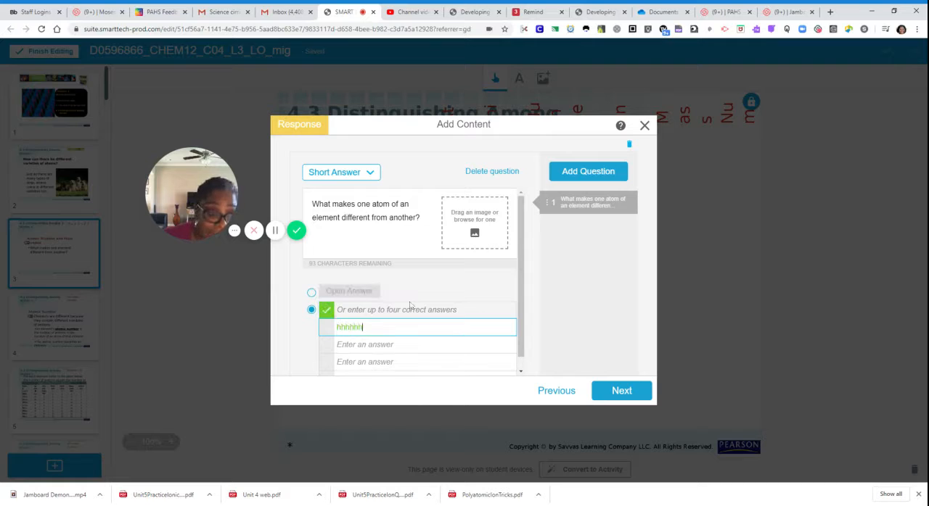
Add a second, blank short-answer question and finish the Response activity without a title or instructions
left_click(595, 169)
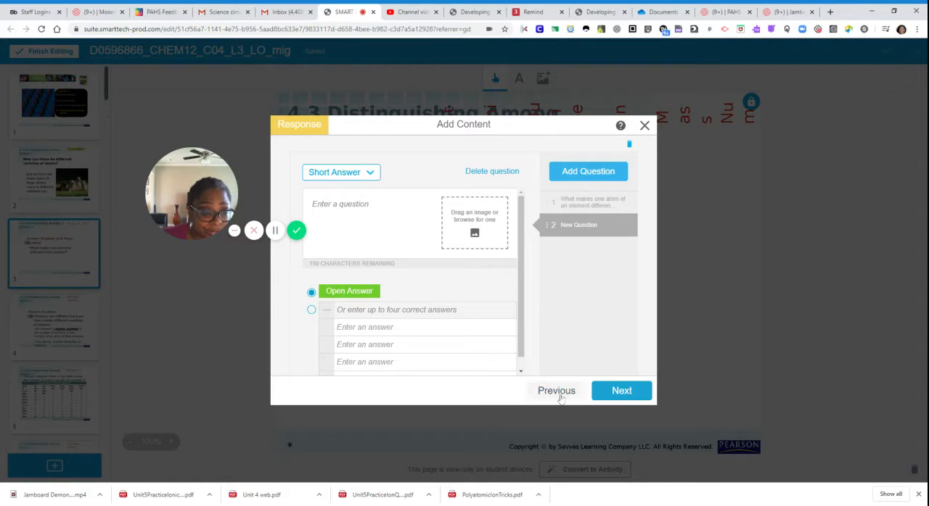
left_click(622, 392)
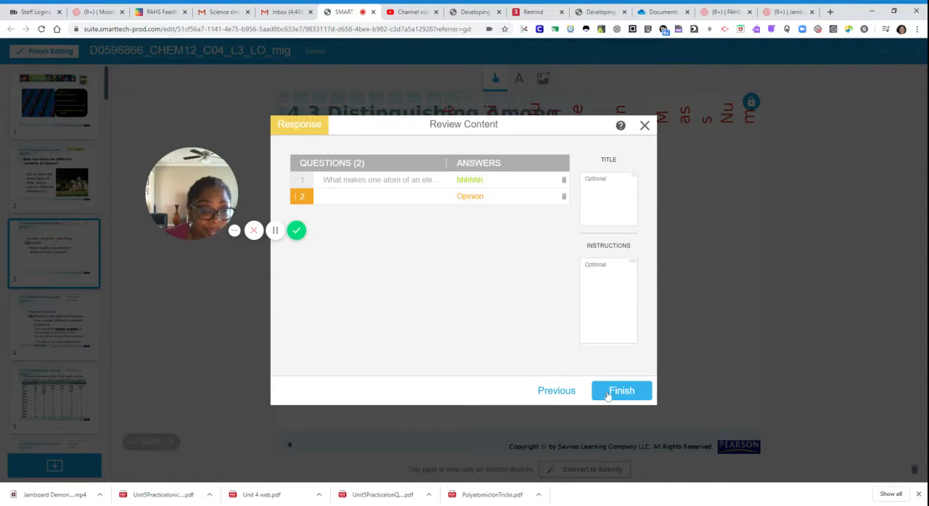
left_click(606, 392)
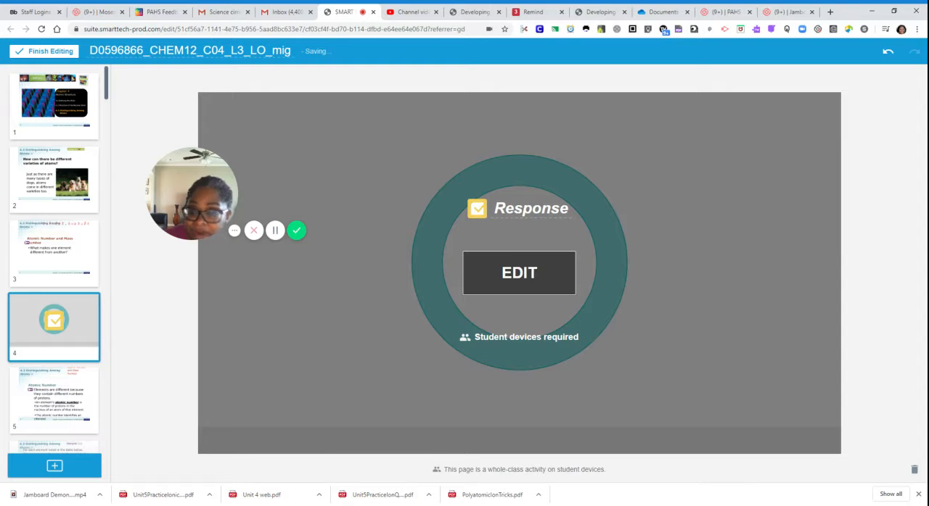
Start a Shout It Out! activity after page 7, the slide about electrically neutral atoms
scroll(51, 407, "down", 3)
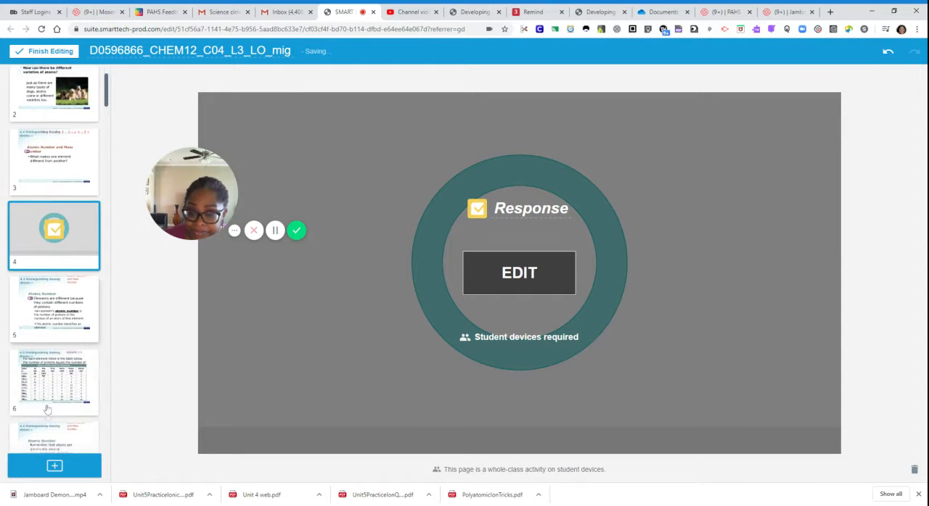
scroll(45, 406, "down", 1)
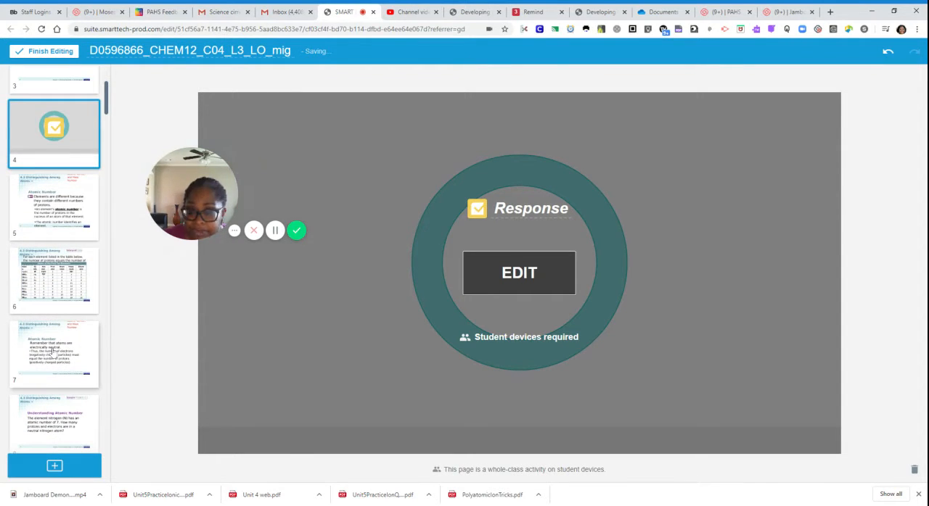
left_click(53, 353)
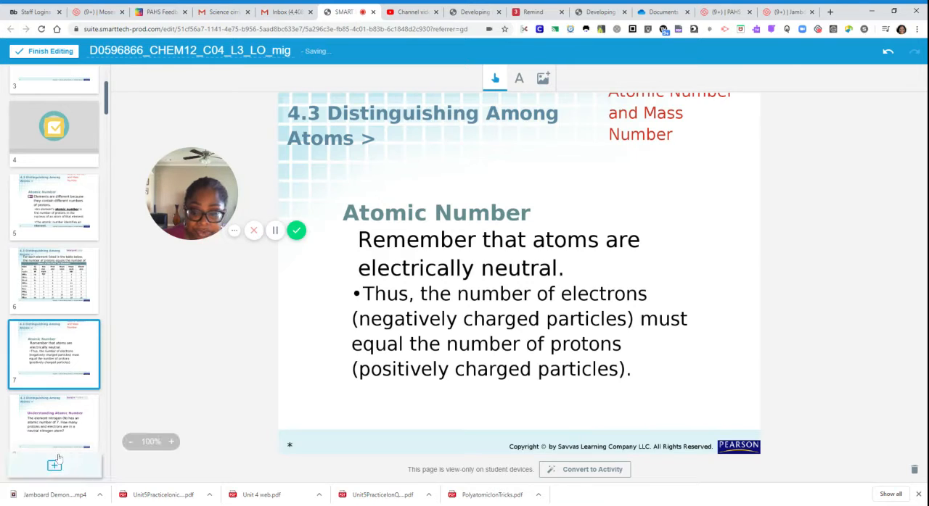
left_click(54, 467)
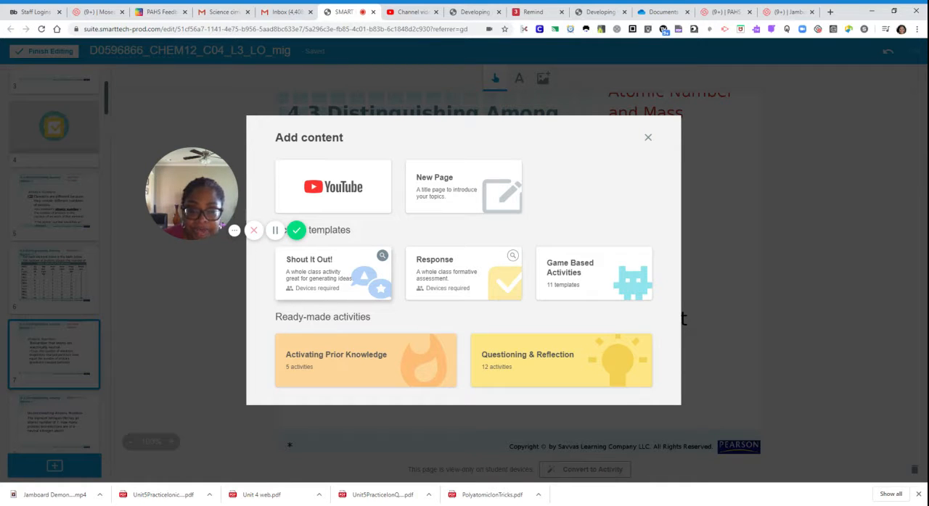
left_click(330, 285)
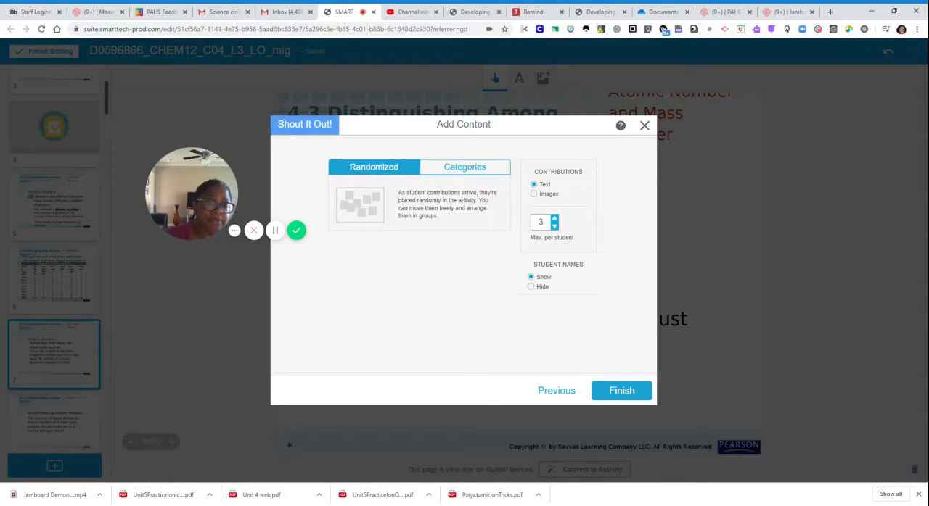
Set the student contributions to be sorted by categories and name the first category "Atomic Structure"
left_click(458, 170)
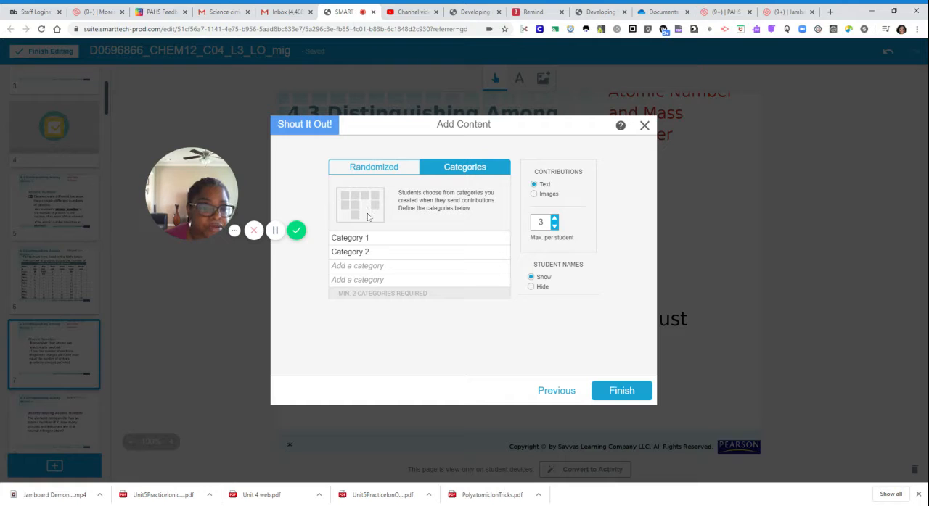
left_click_drag(370, 238, 330, 238)
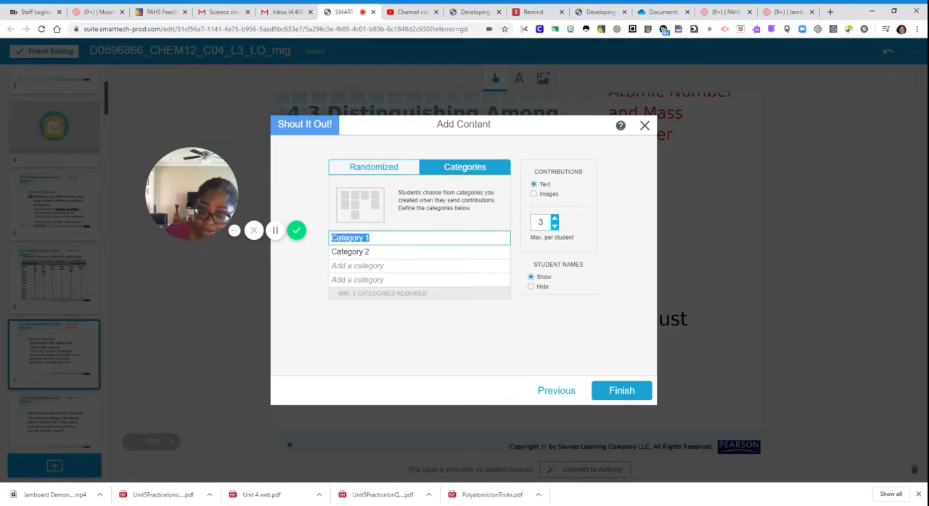
type("Atomic ")
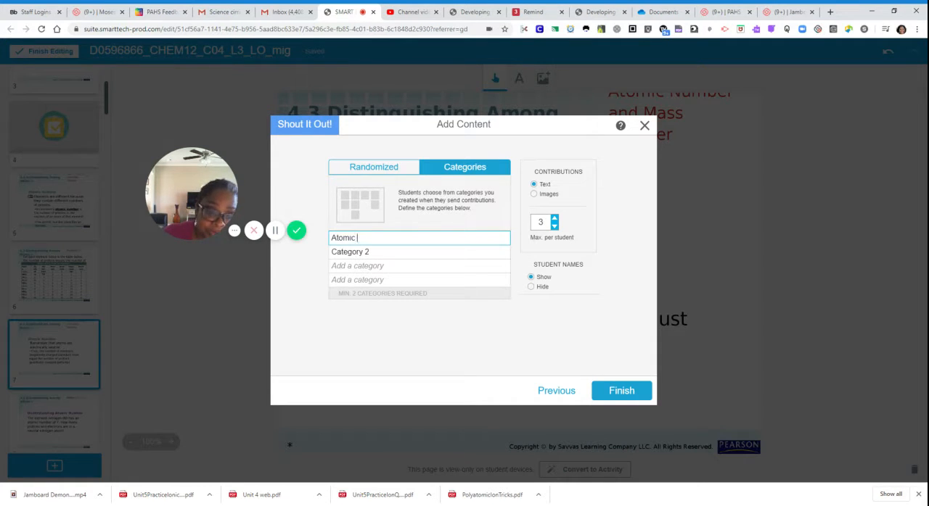
type("Structure")
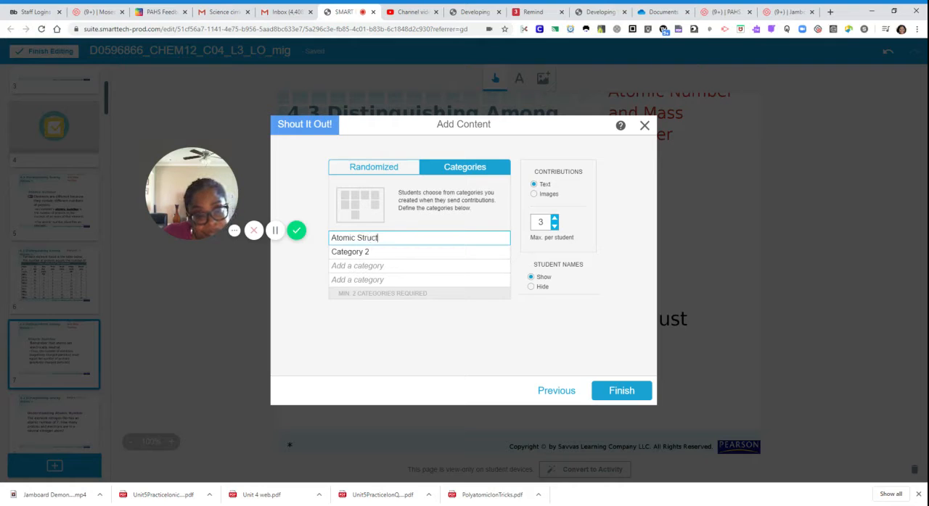
Name the second category "Atomic Theory" and finish the Shout It Out! activity
left_click(369, 251)
key("BackSpace")
key("BackSpace")
key("BackSpace")
key("BackSpace")
key("BackSpace")
key("BackSpace")
key("BackSpace")
key("BackSpace")
key("BackSpace")
key("BackSpace")
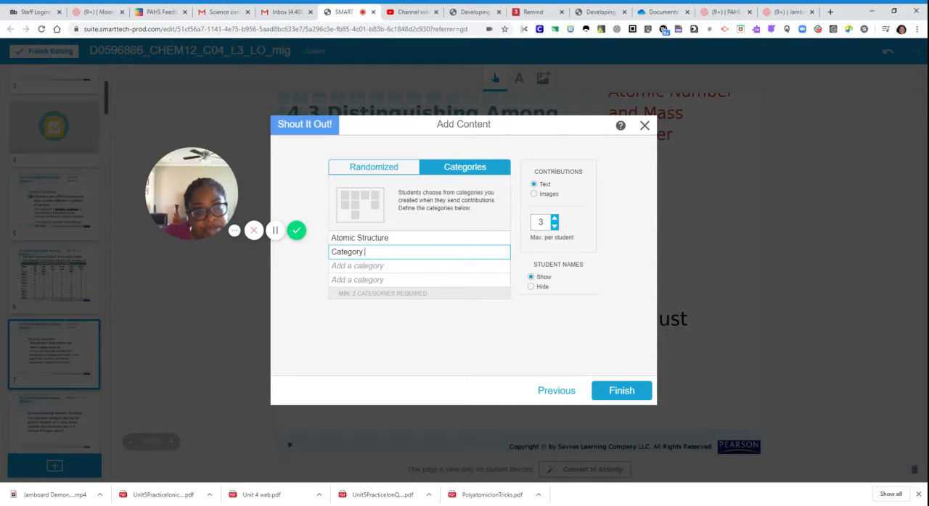
type("Atomoc")
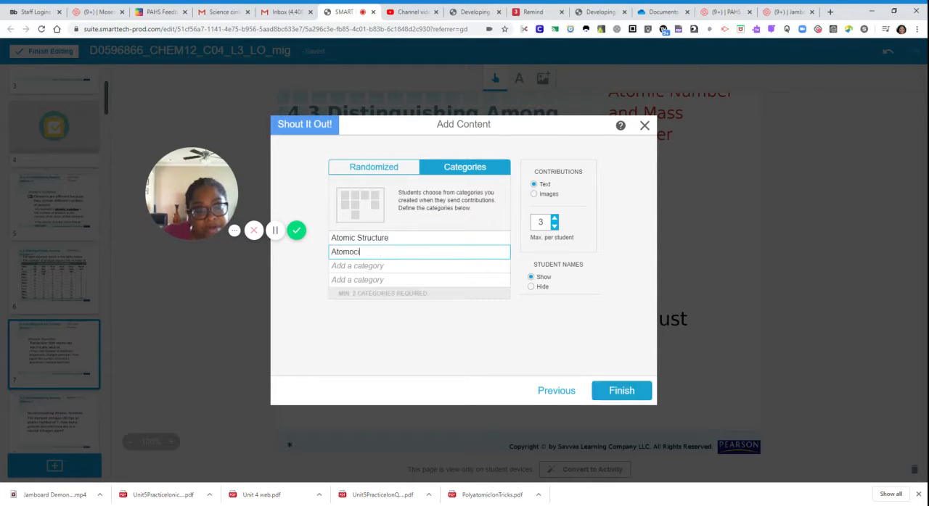
key("BackSpace")
key("BackSpace")
type("c Theory")
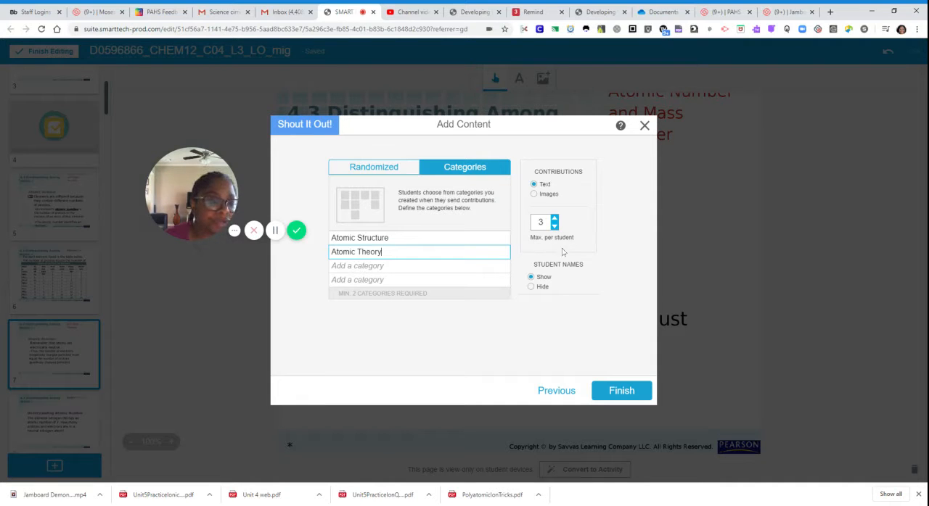
left_click(621, 391)
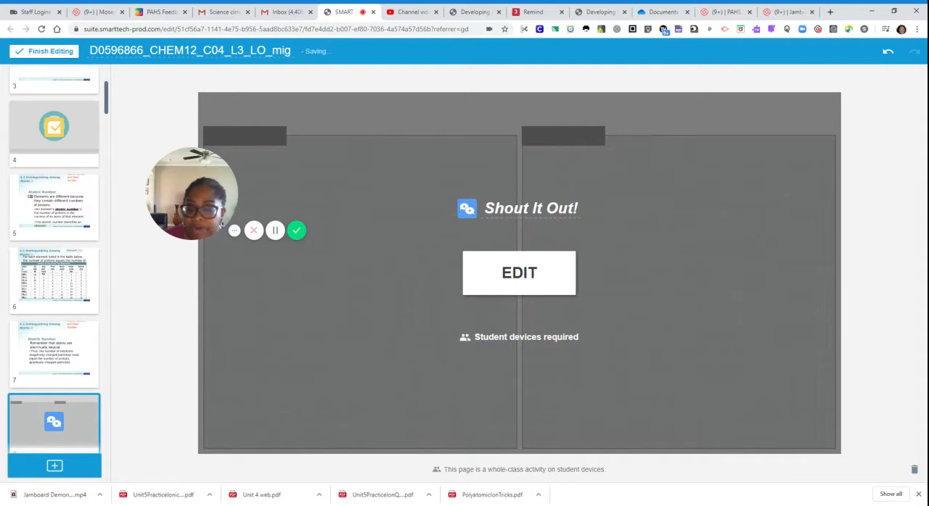
Start a game-based activity after page 11 using the Flip Out template
scroll(77, 373, "down", 3)
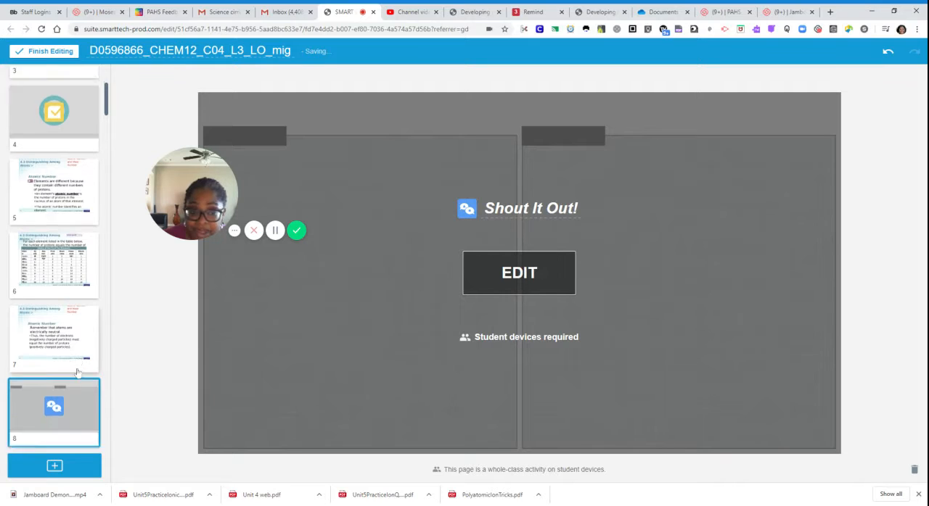
left_click(61, 323)
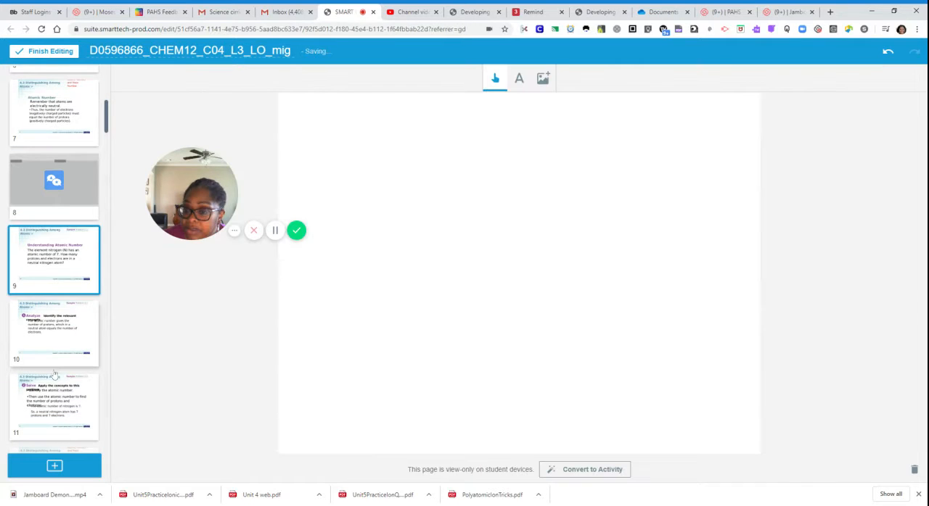
left_click(59, 432)
left_click(54, 466)
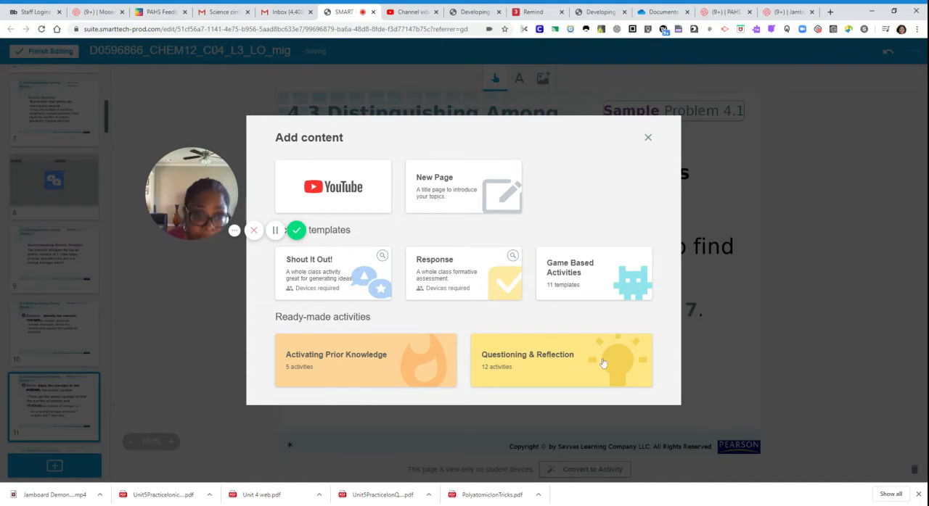
left_click(602, 282)
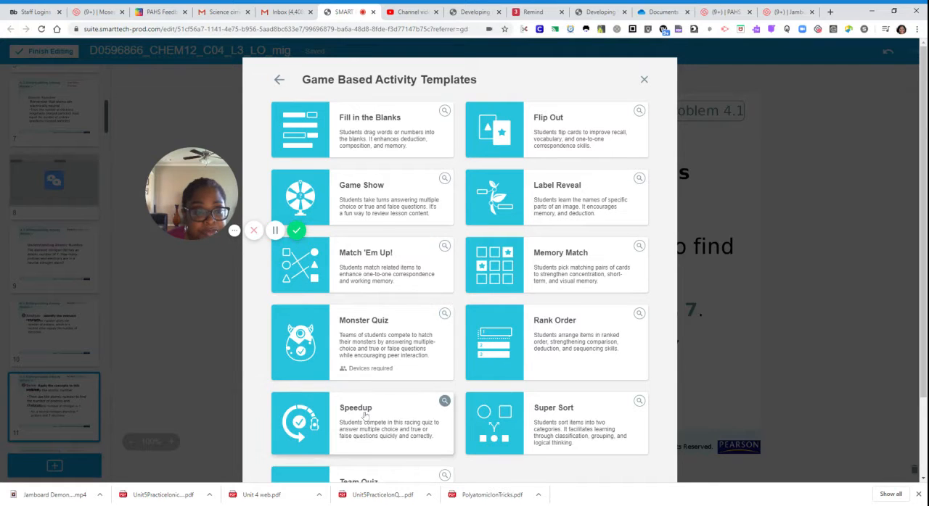
scroll(364, 421, "down", 2)
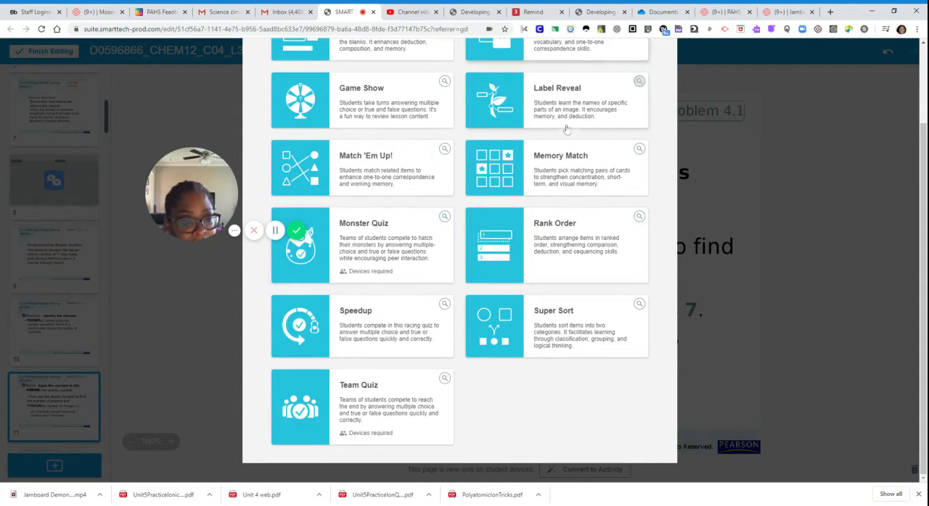
scroll(546, 165, "up", 2)
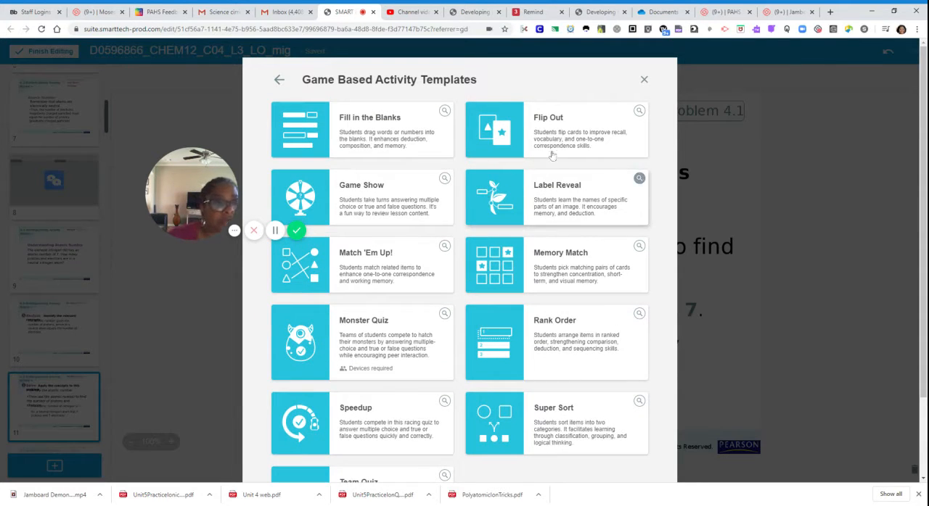
left_click(561, 139)
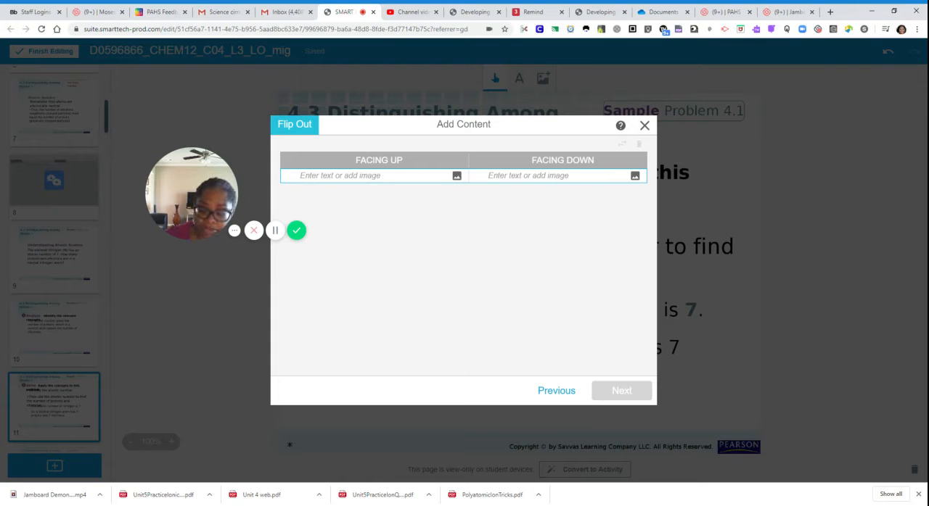
Enter "electron" as the facing-up text of the first Flip Out card
type("che")
type("a")
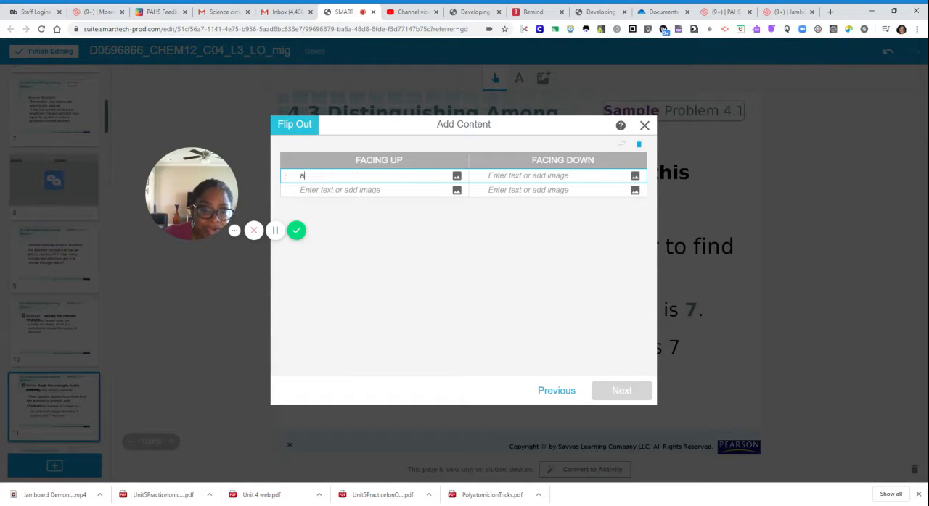
type("to")
key("BackSpace")
key("BackSpace")
type("electron")
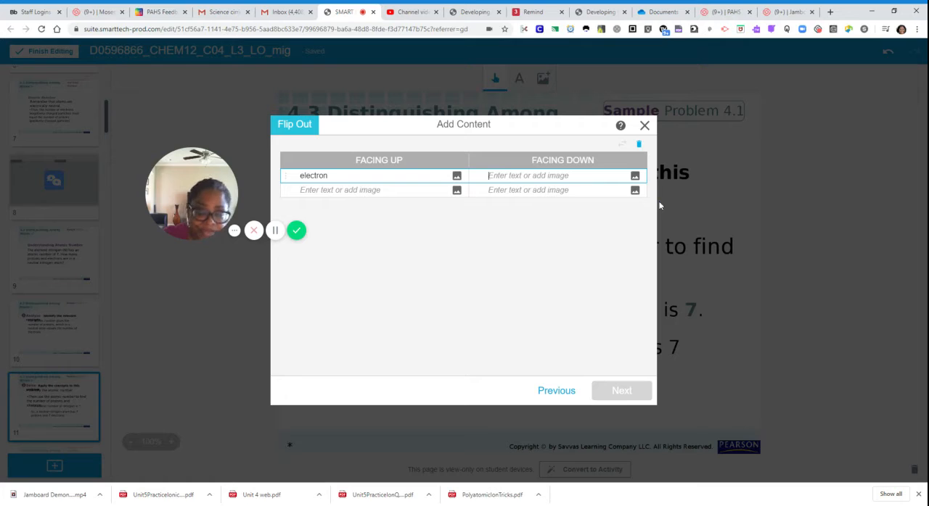
Give the electron card the facing-down text "negative" and add a second card with "proton" facing up and "positive" facing down
type("ne")
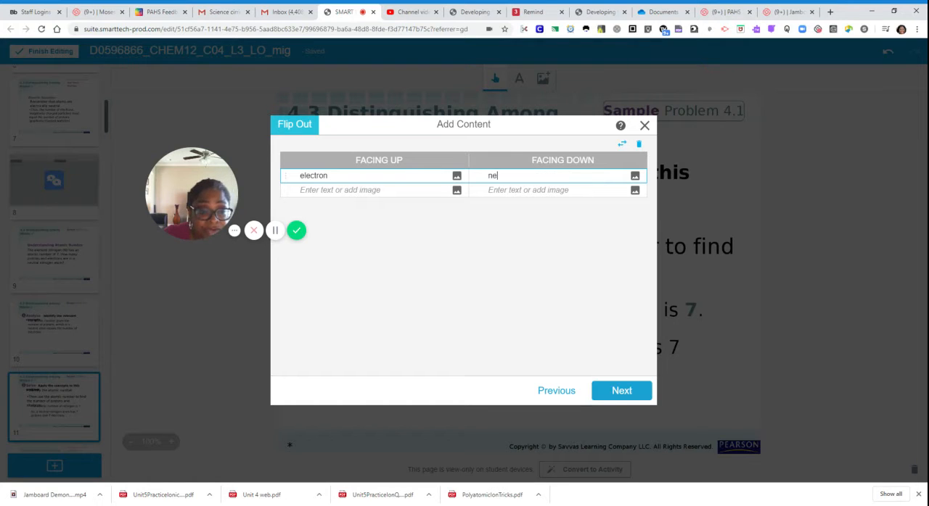
type("gative")
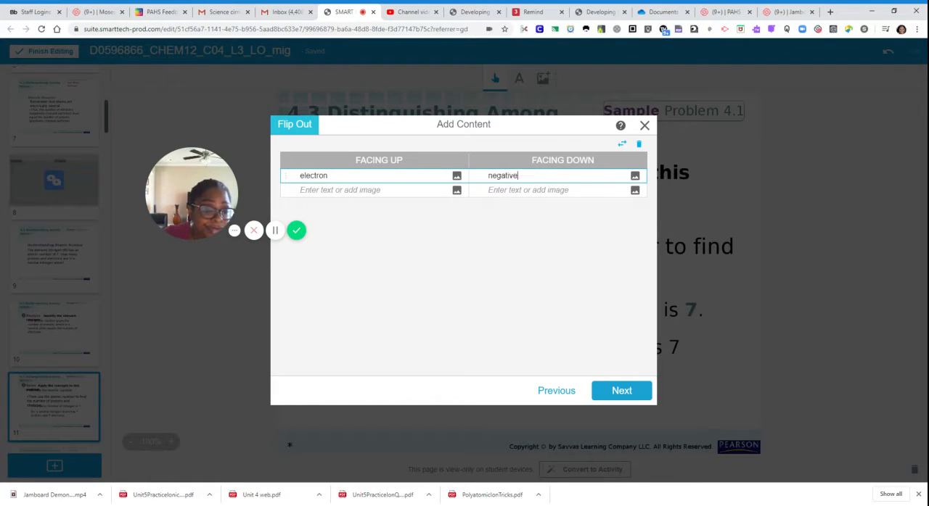
key("Tab")
type("proton")
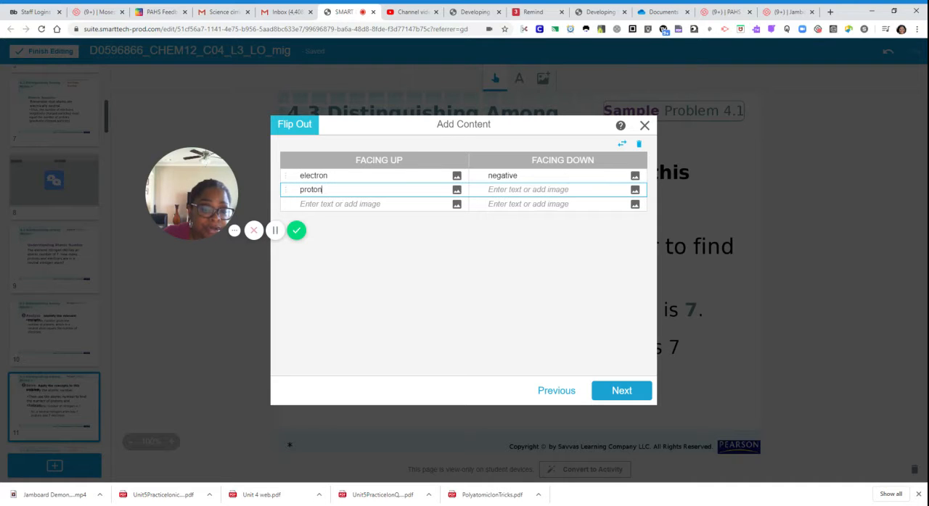
key("Tab")
type("posit")
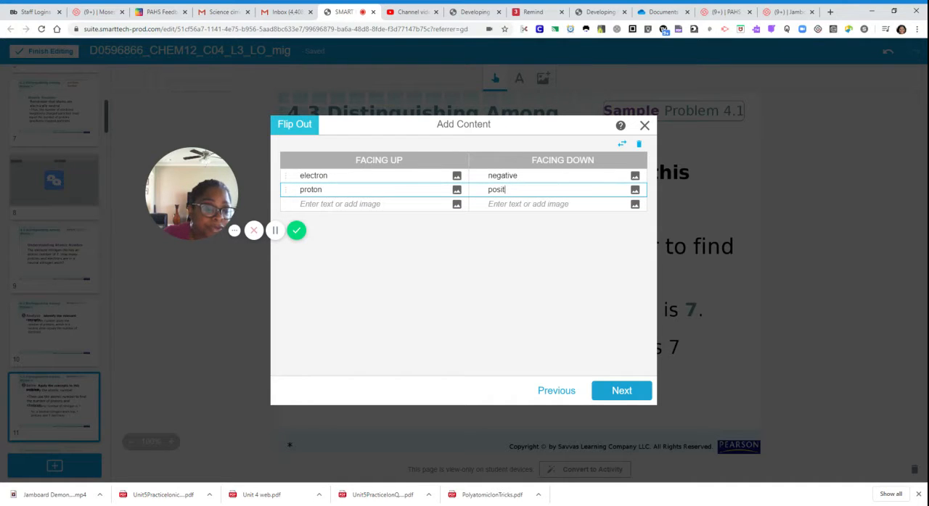
type("ive")
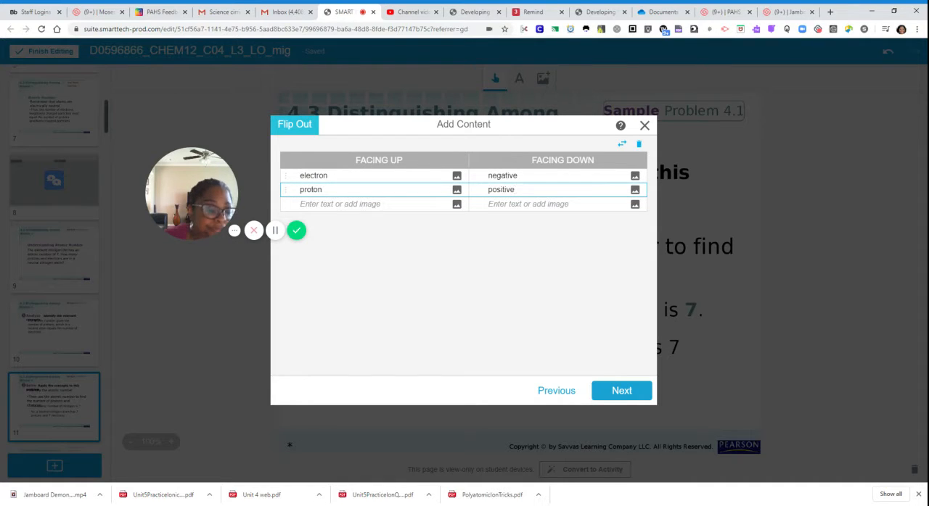
Apply the Space theme to the Flip Out activity and finish creating it
left_click(642, 392)
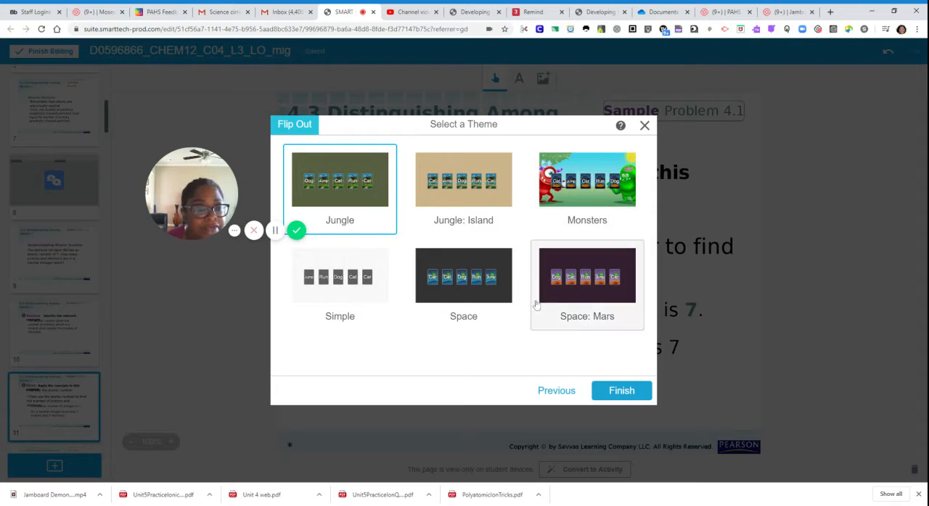
left_click(447, 277)
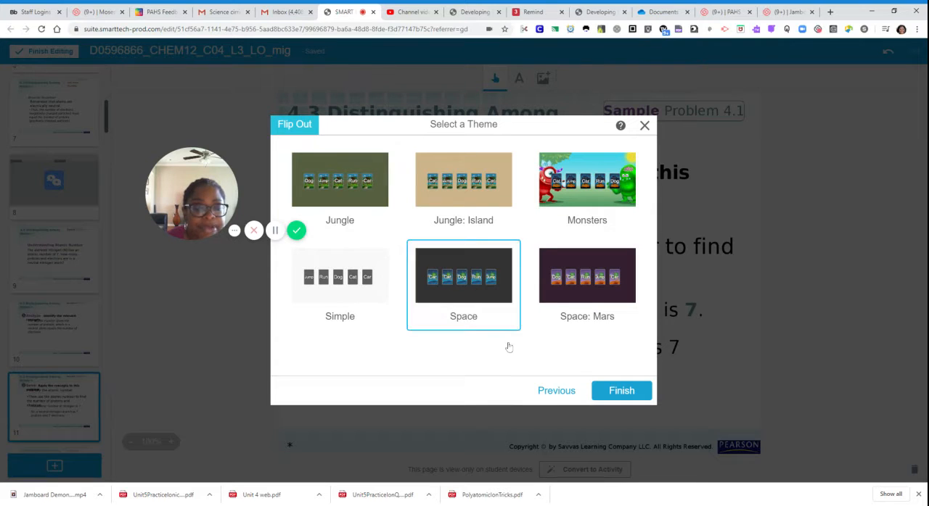
left_click(600, 387)
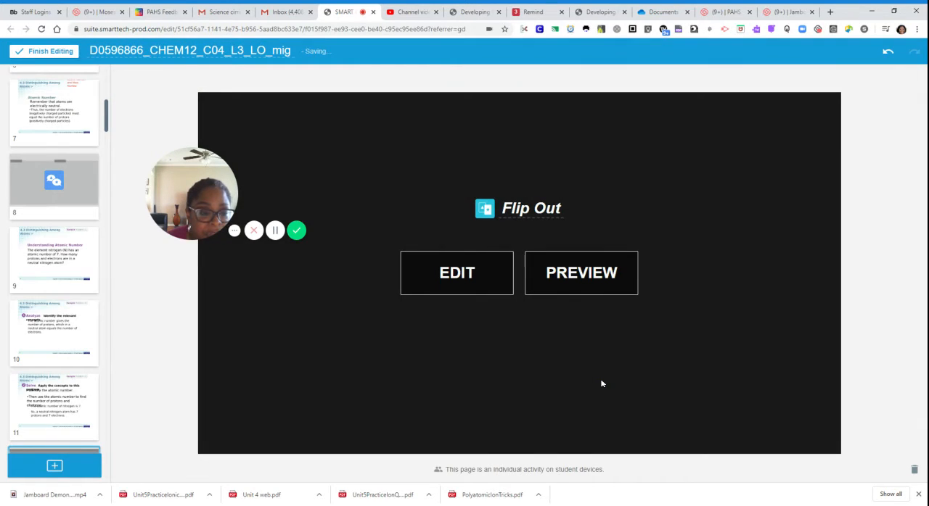
Preview the Flip Out activity, flip the proton and electron cards over and back, and close the preview
left_click(596, 274)
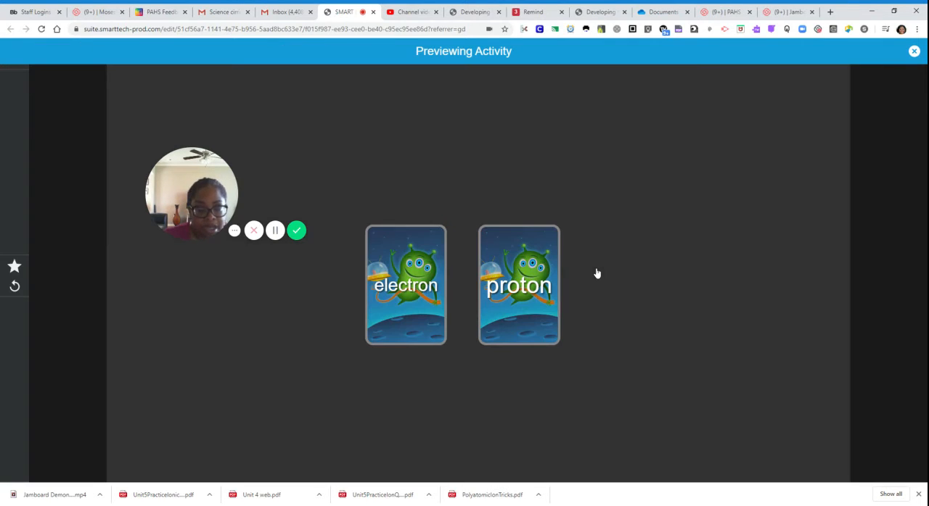
left_click(497, 289)
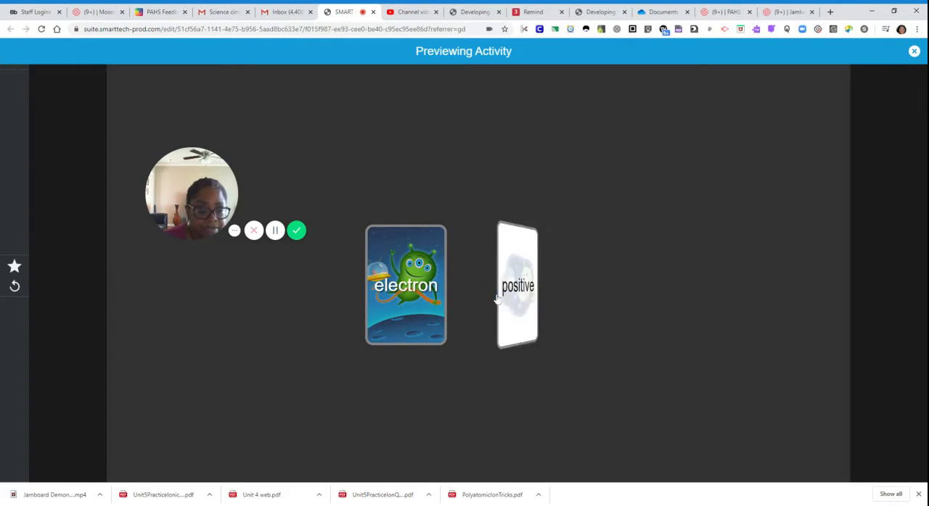
left_click(498, 301)
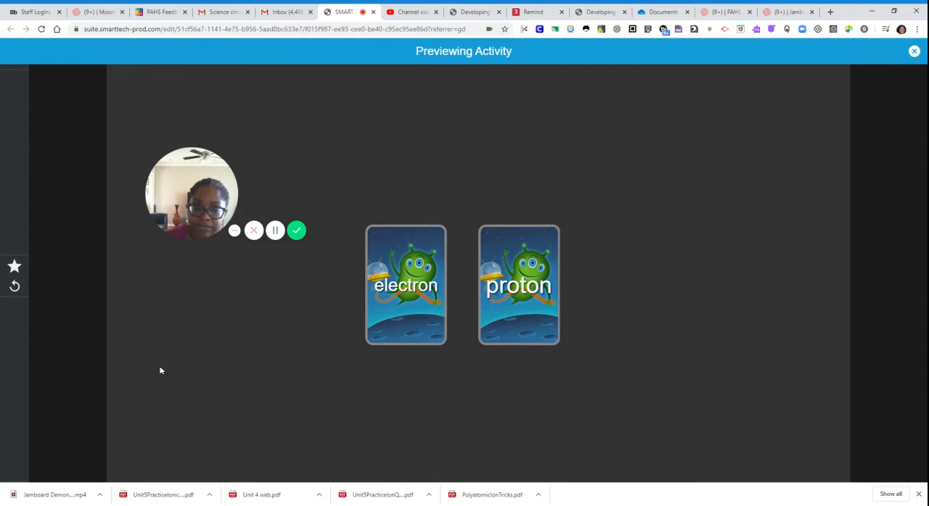
left_click(386, 282)
left_click(386, 281)
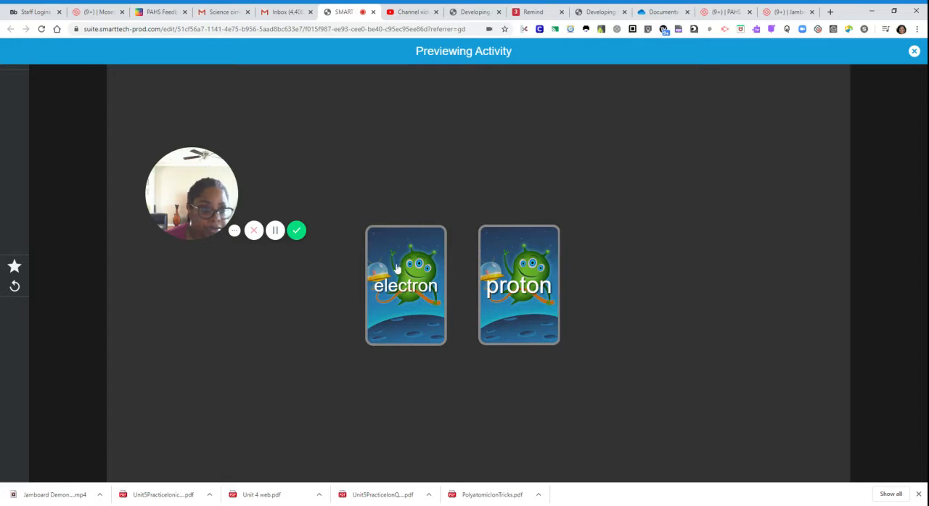
left_click(913, 52)
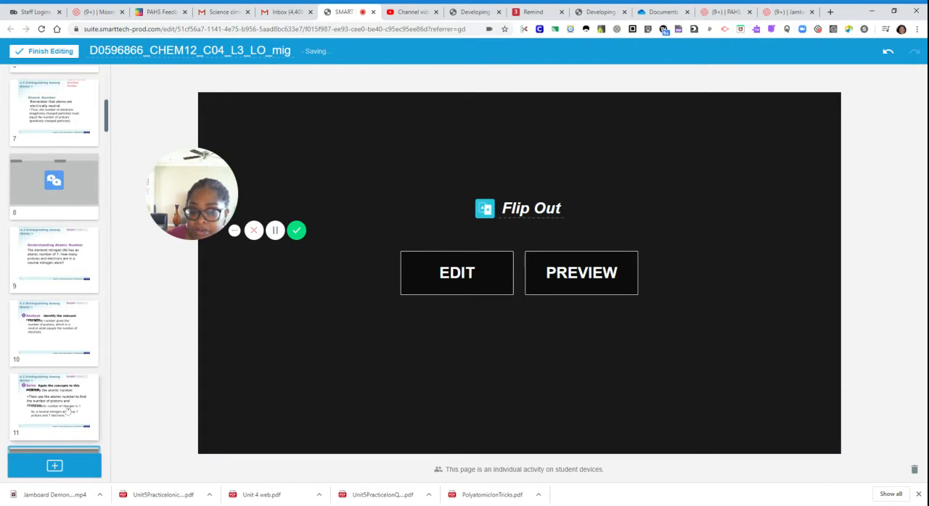
Start adding content after page 15 and browse the ready-made Activating Prior Knowledge activities down to the handouts
scroll(55, 363, "down", 4)
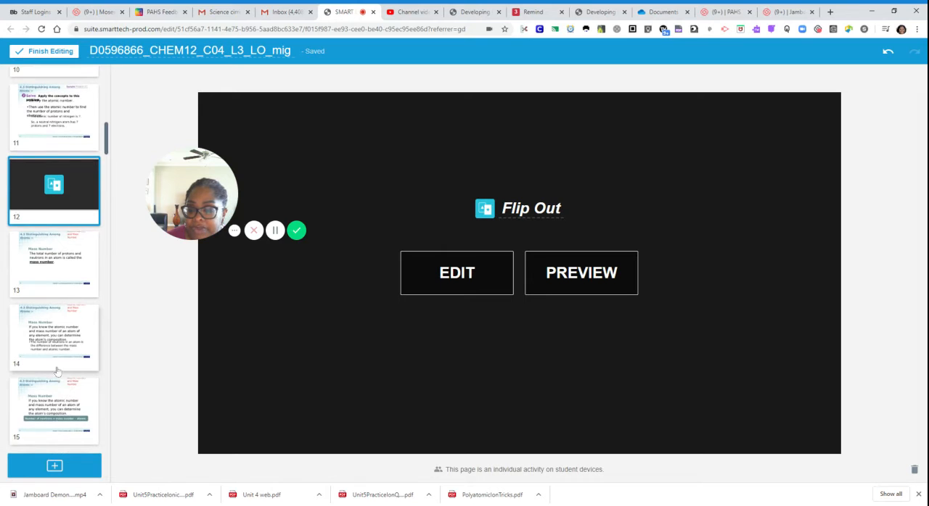
left_click(76, 424)
left_click(54, 467)
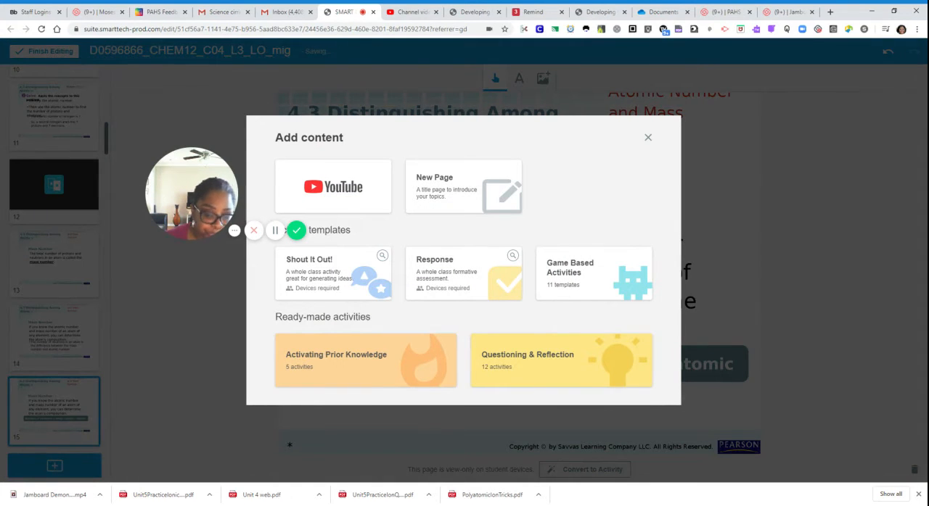
left_click(382, 360)
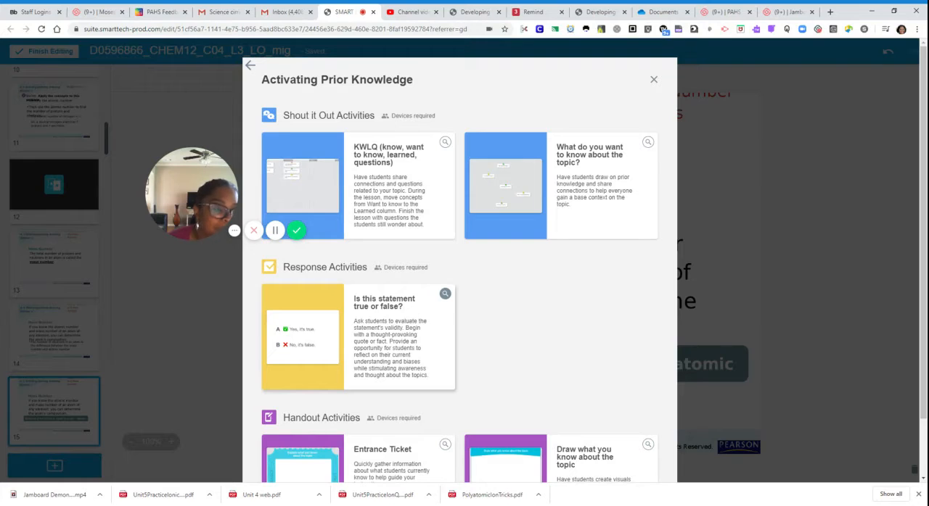
scroll(376, 348, "down", 2)
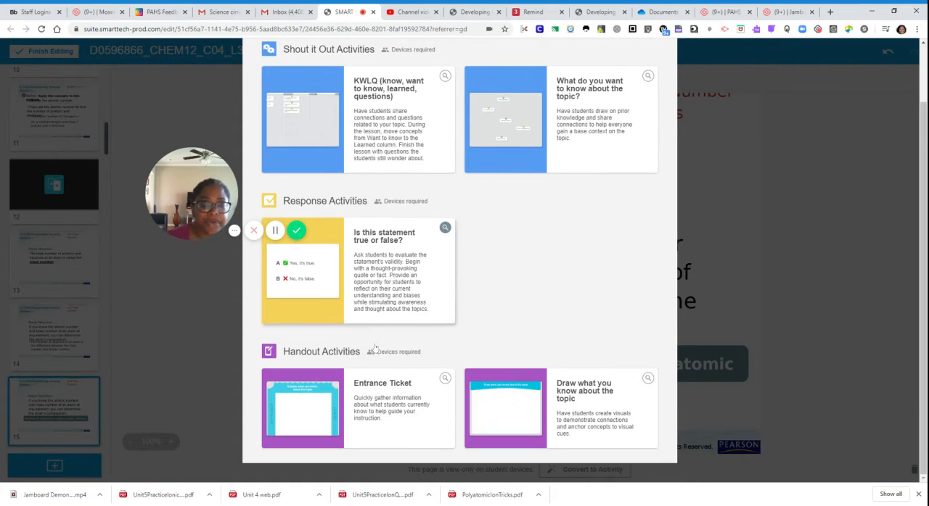